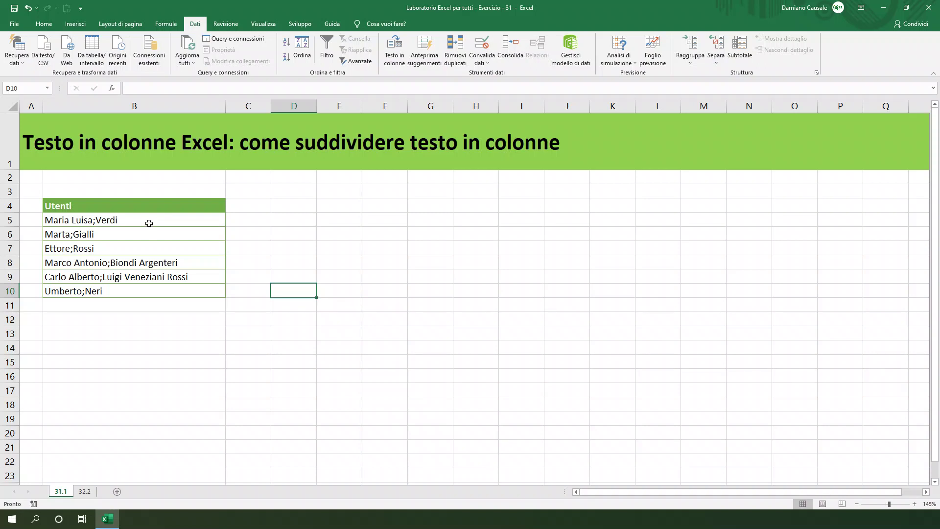
Select the six semicolon-joined Utenti names in B5:B10 on sheet 31.1.
drag(149, 223, 148, 290)
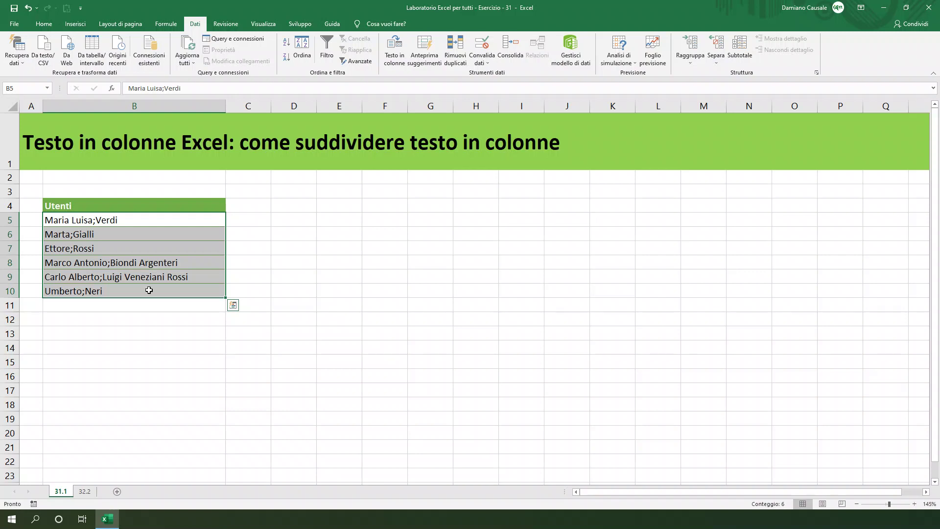
click(149, 291)
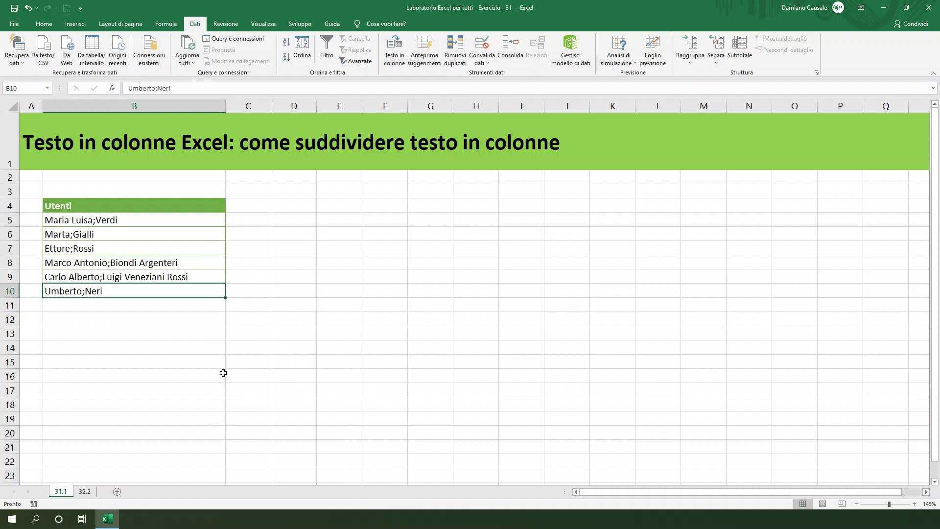
drag(163, 221, 162, 293)
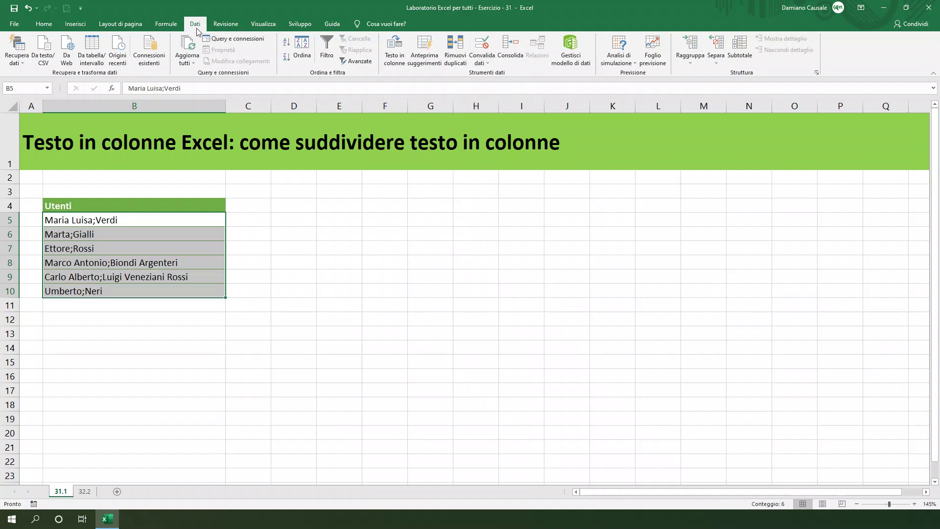
Start Testo in colonne as Delimitato with Punto e virgola as the separator.
click(394, 52)
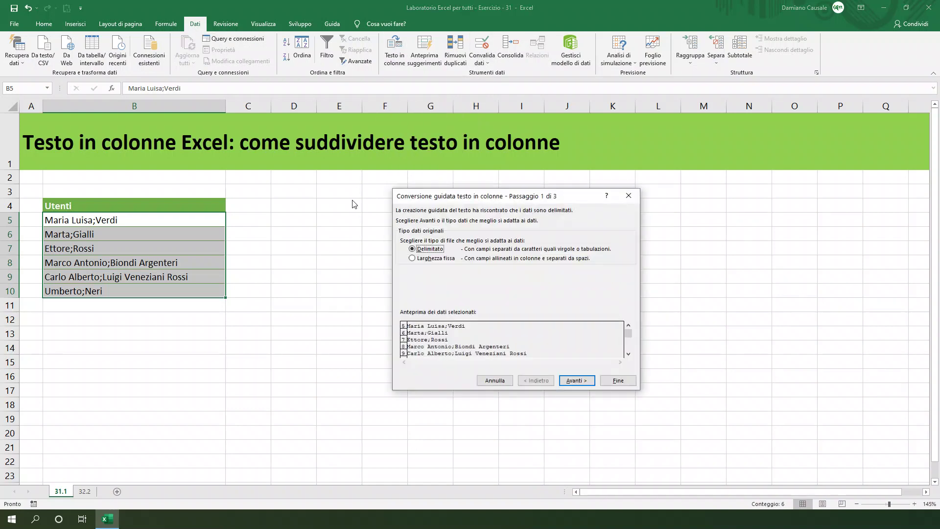
drag(421, 196, 385, 224)
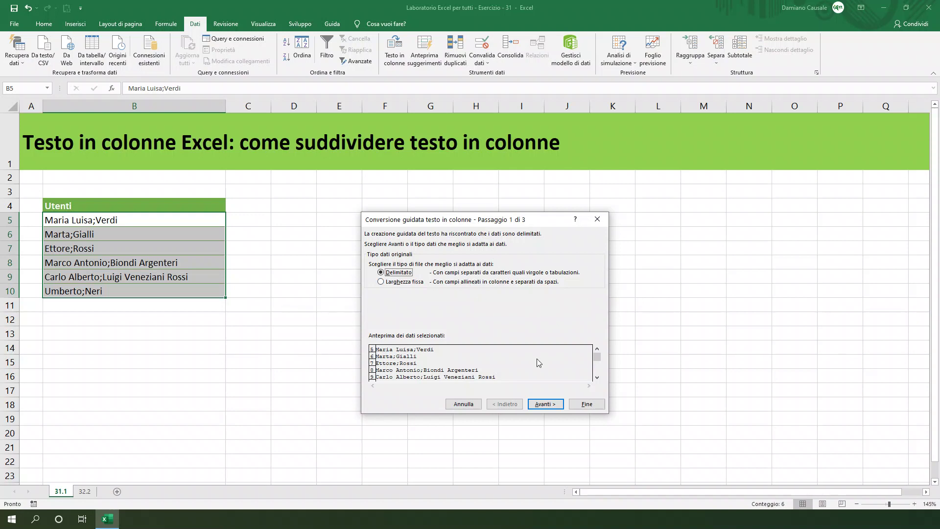
click(544, 404)
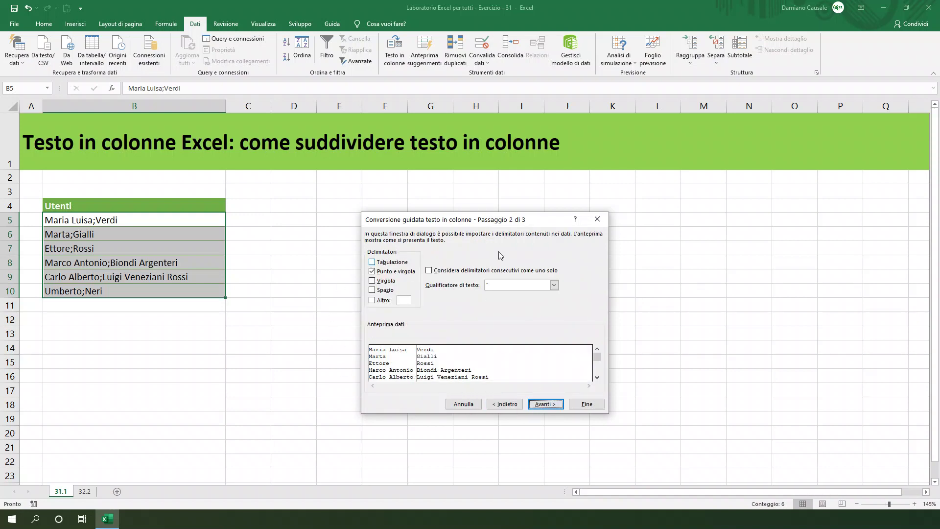
drag(473, 219, 400, 217)
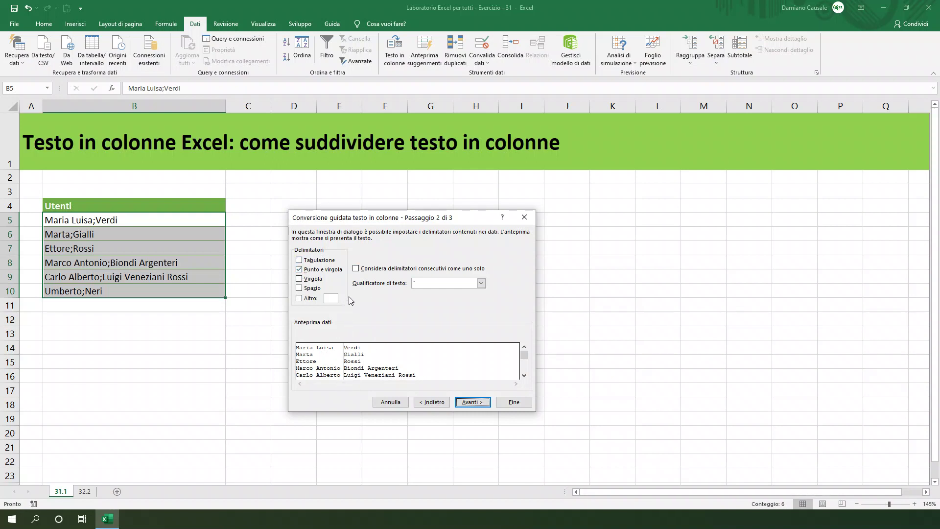
Finish the split with destination $C$5, putting first names in C5:C10 and surnames in D5:D10.
click(472, 404)
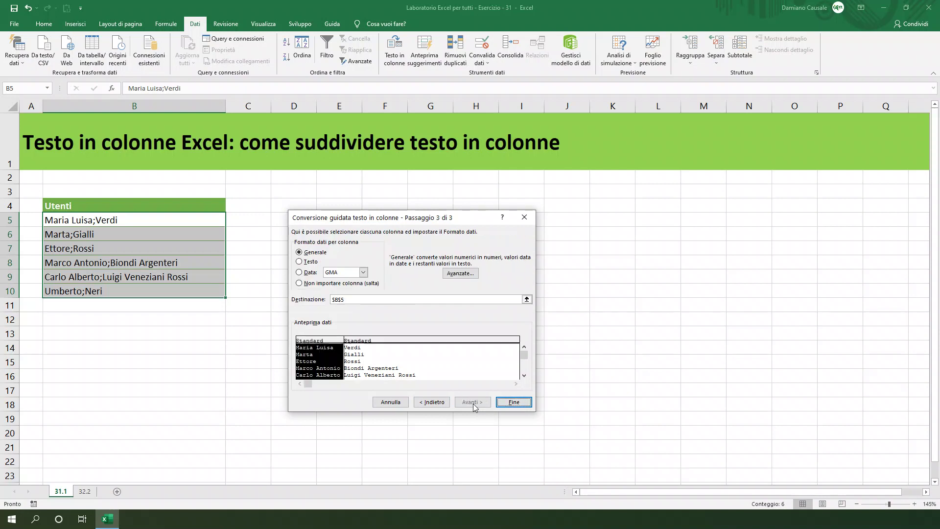
drag(372, 220, 553, 204)
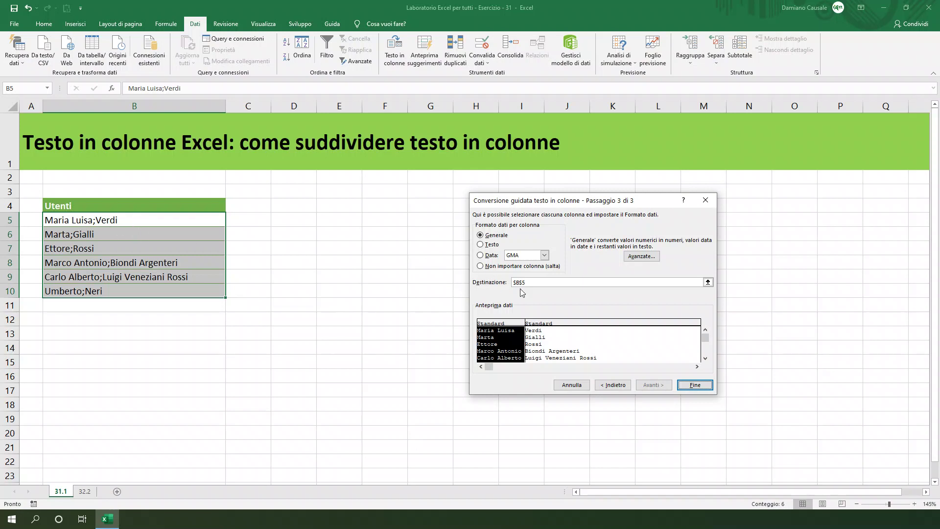
drag(526, 283, 495, 284)
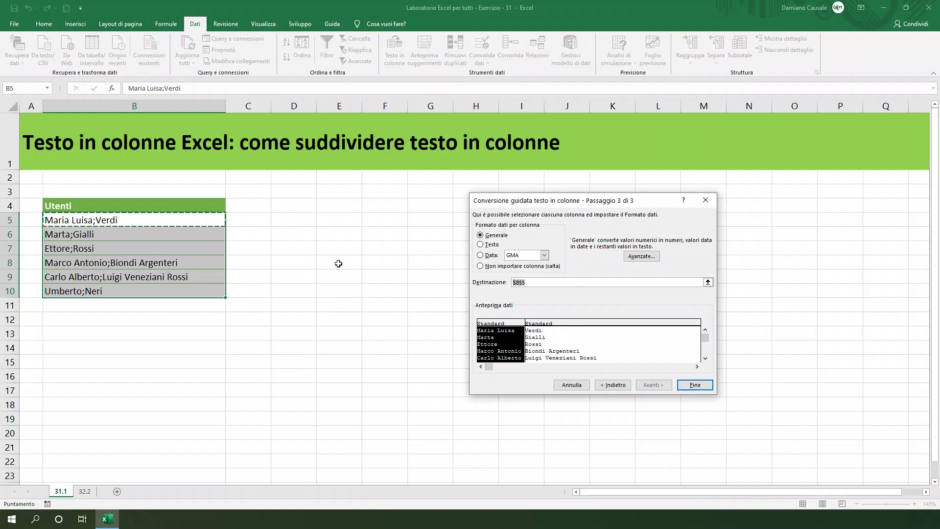
click(263, 220)
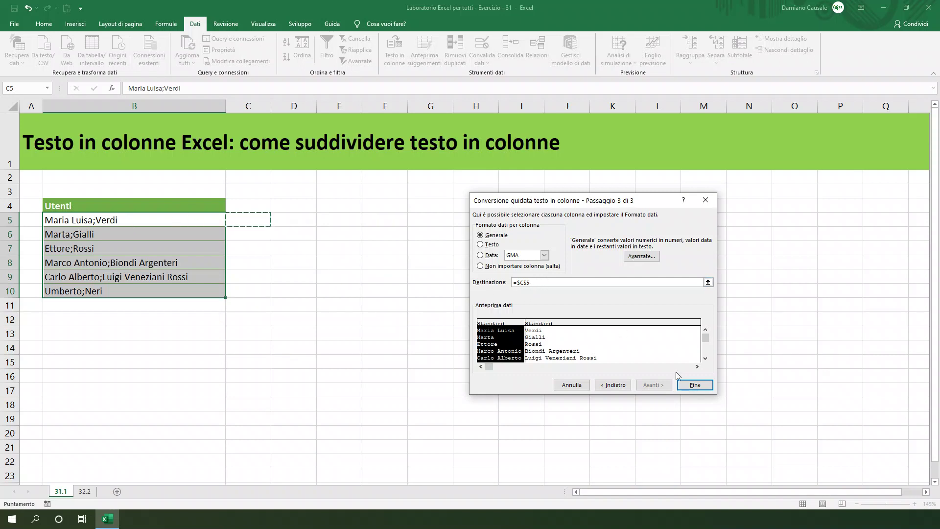
click(702, 389)
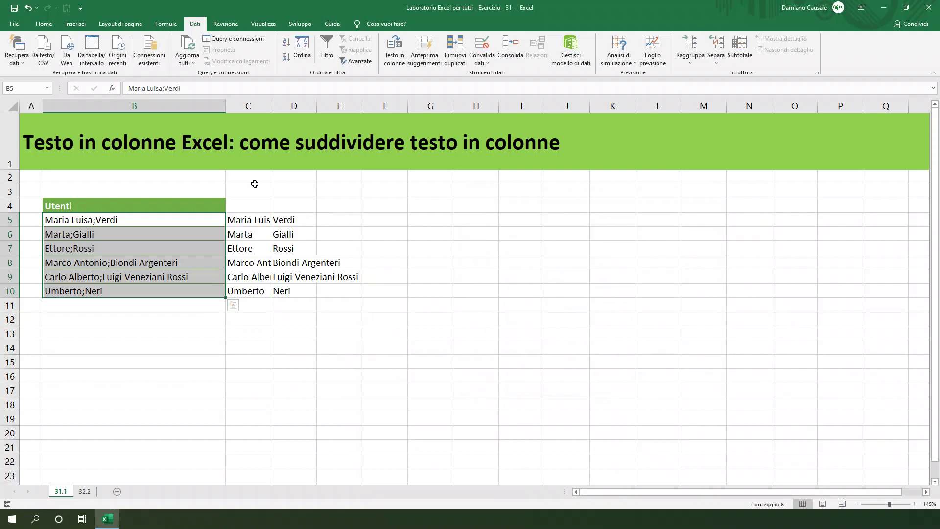
AutoFit columns C and D to the split names.
drag(262, 107, 315, 109)
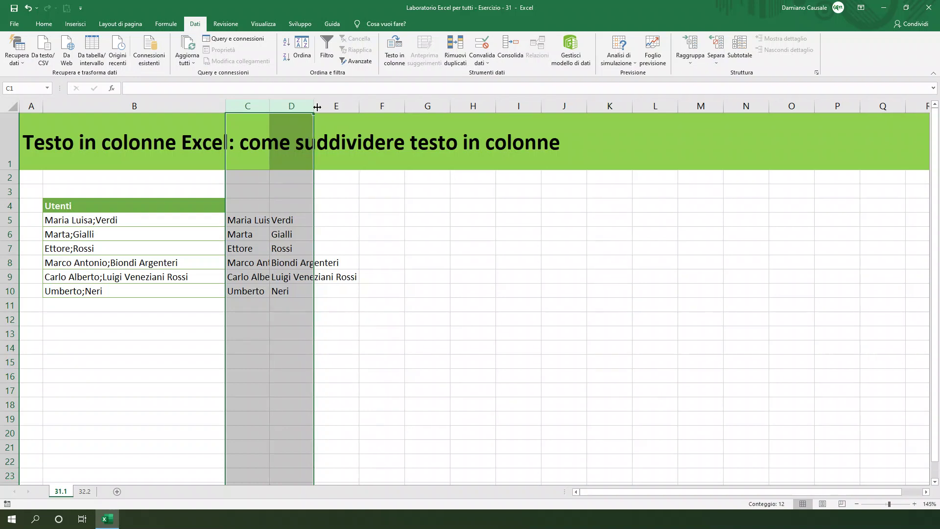
double_click(269, 106)
click(318, 315)
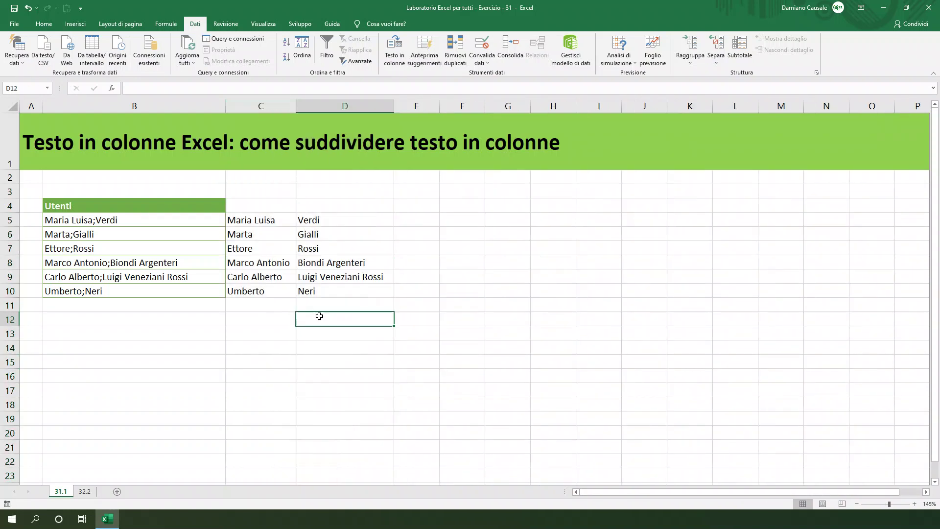
Check the first name in C5 and surname in D5, then go to sheet 32.2.
click(273, 221)
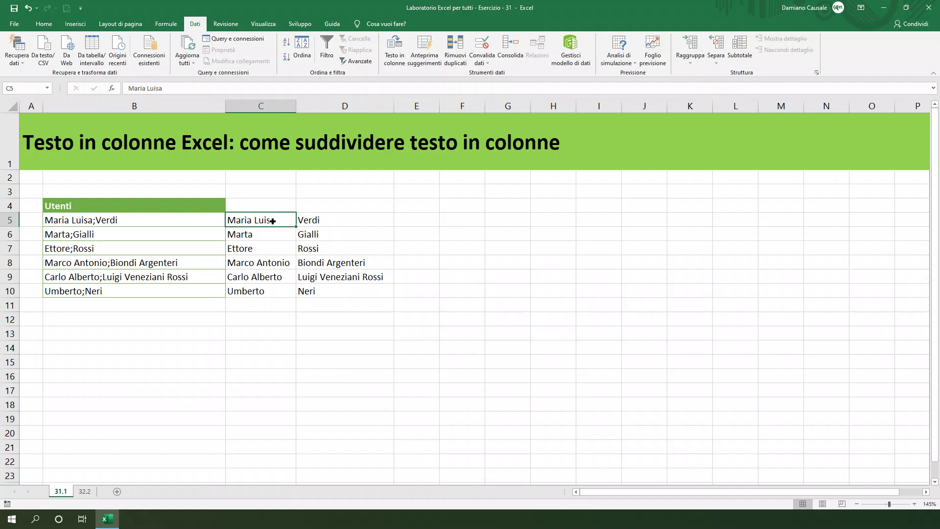
click(332, 223)
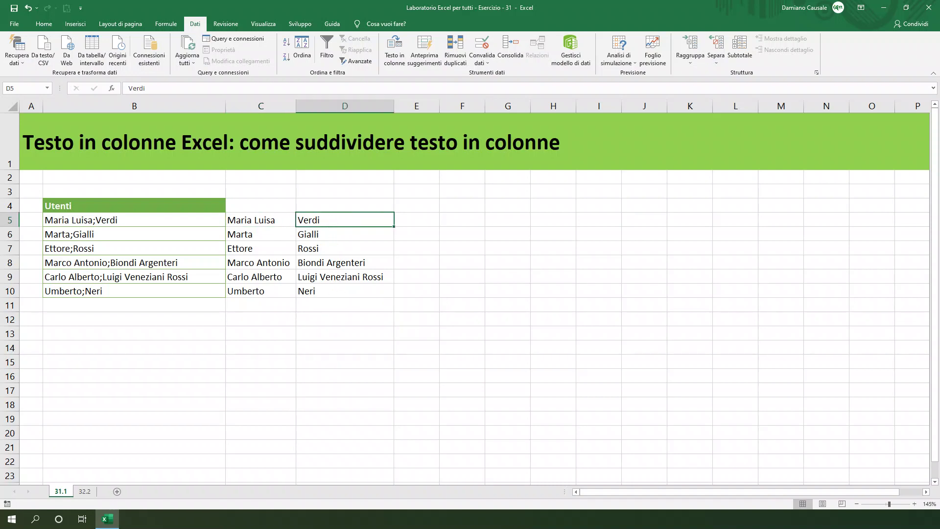
click(85, 491)
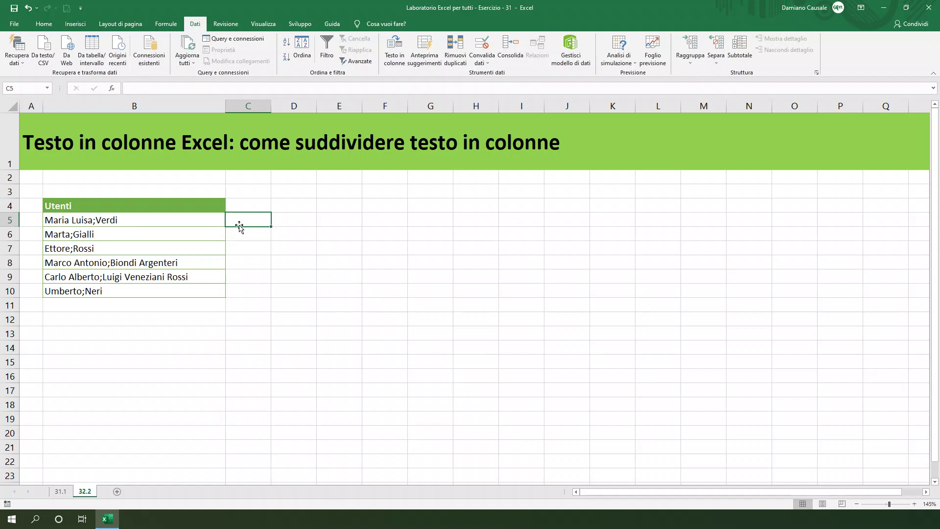
Enter Maria Luisa and Marta in C5:C6, accept Flash Fill, and AutoFit column C.
text(Maria Lui)
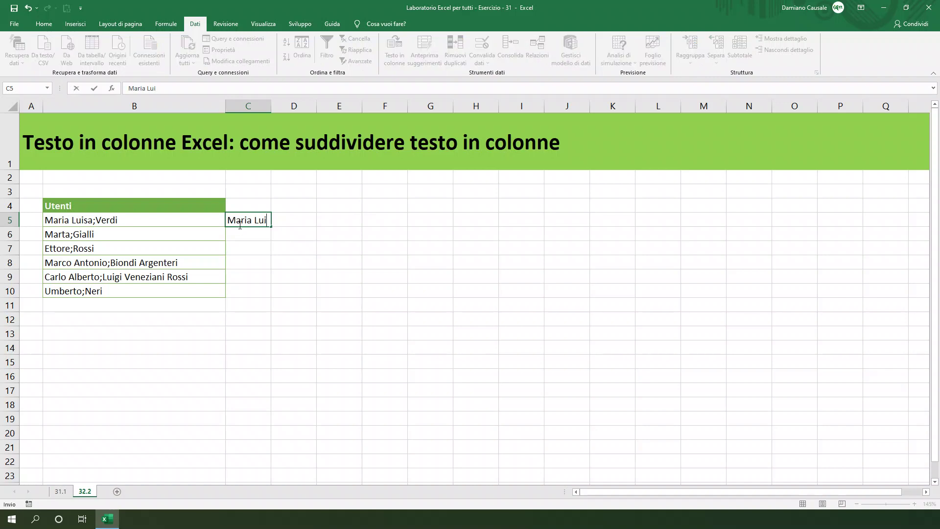
text(sa)
key(Return)
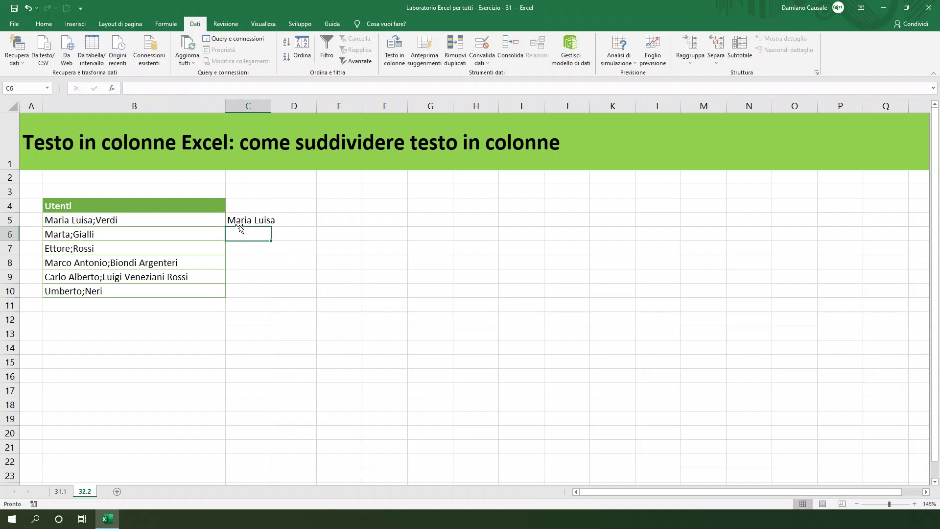
text(Marta)
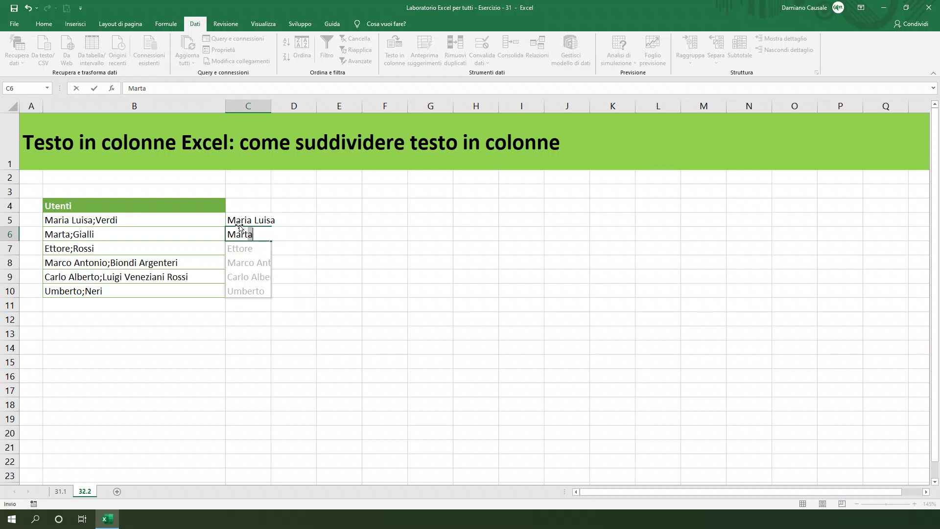
key(Return)
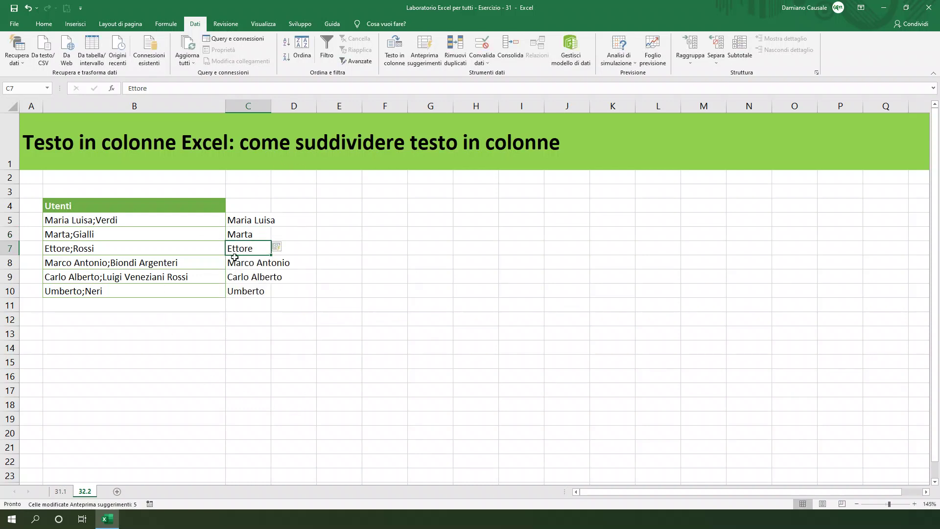
double_click(270, 106)
Enter Verdi and Gialli in D5:D6 and accept Flash Fill for the remaining surnames.
click(310, 221)
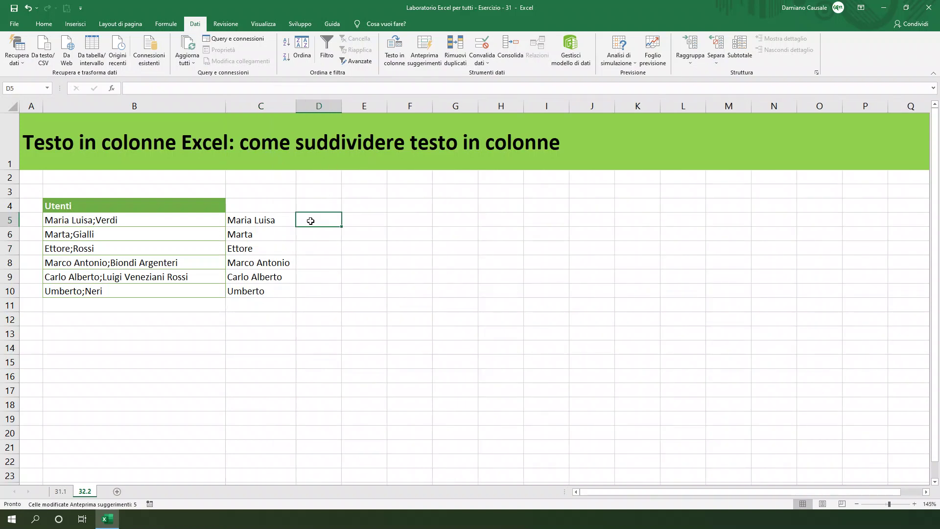
text(Verdi)
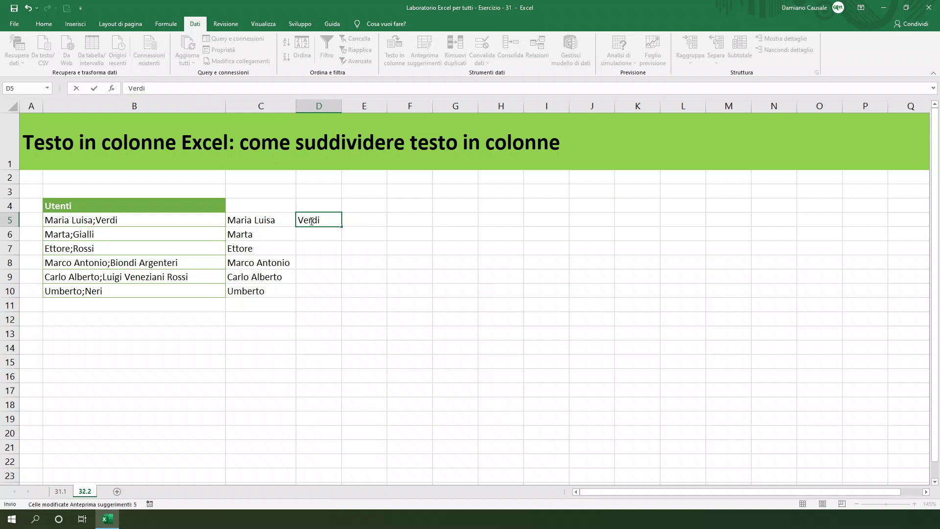
key(Return)
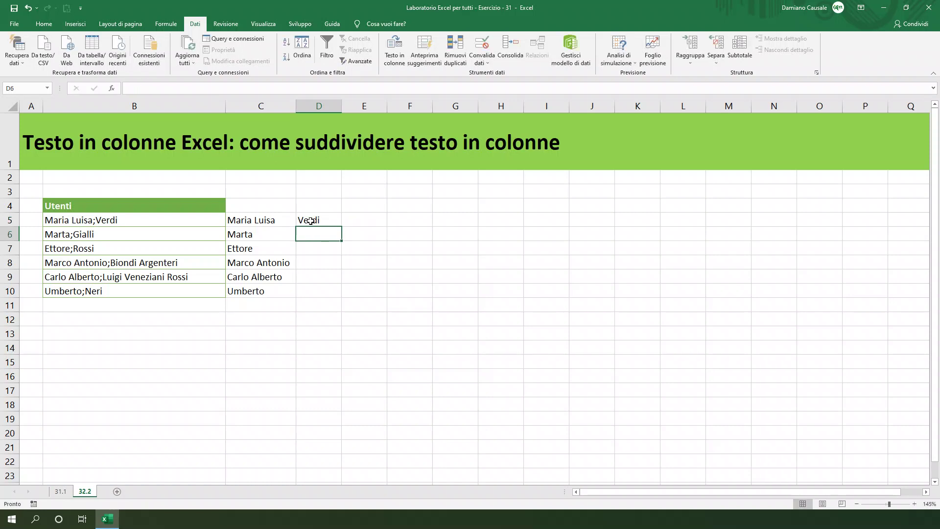
text(Gialli)
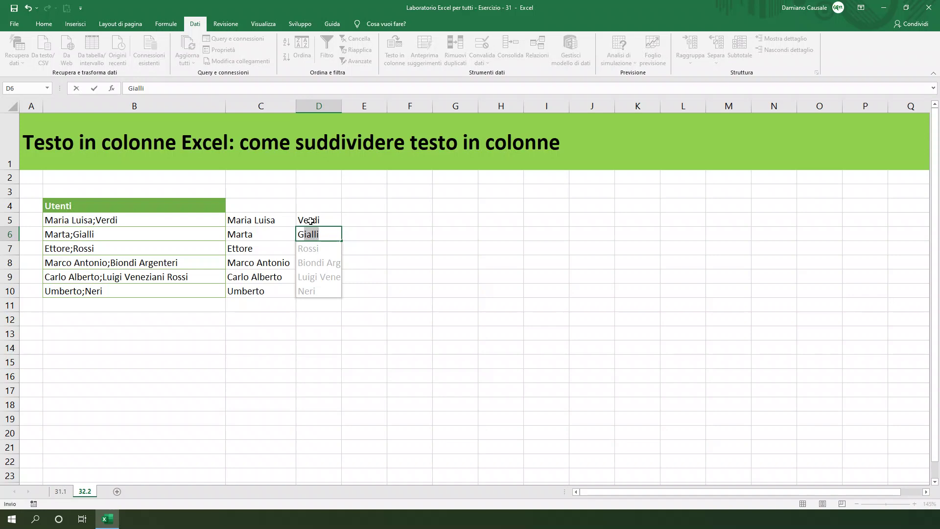
key(Return)
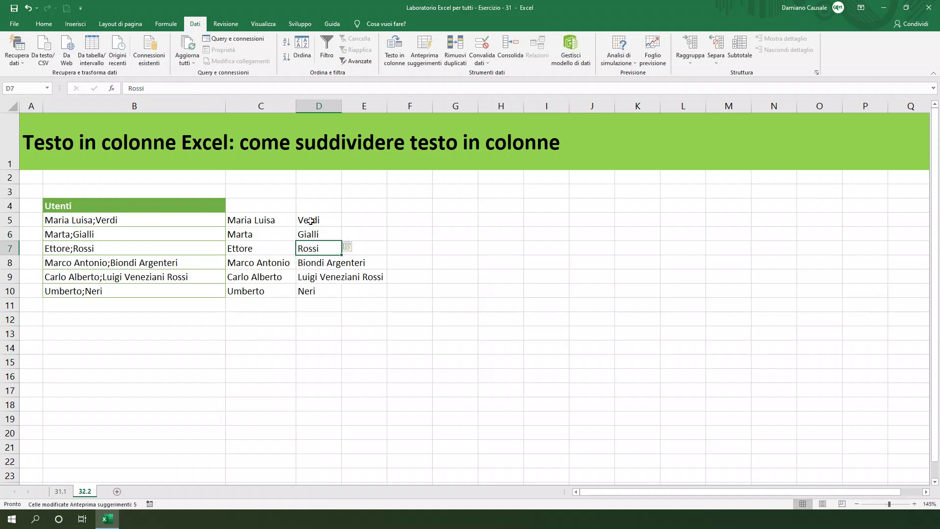
click(321, 332)
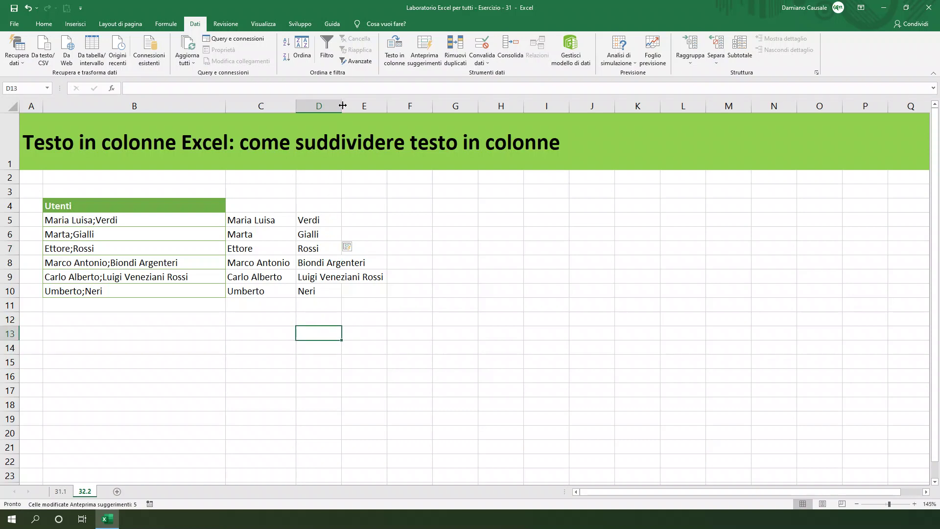
double_click(341, 106)
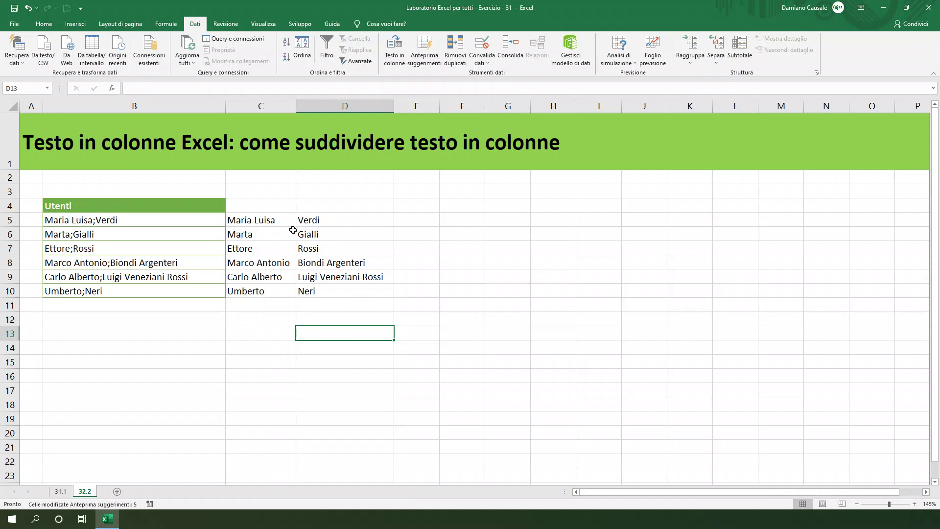
click(356, 279)
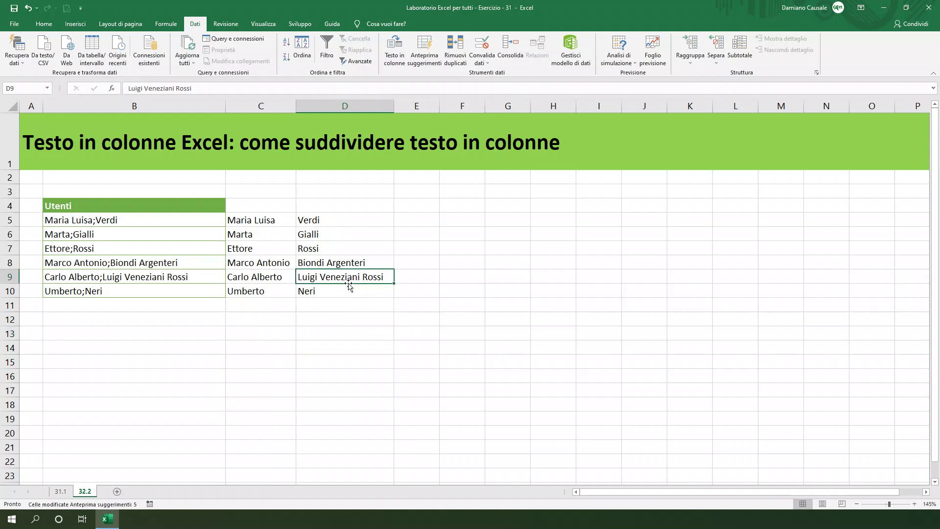
click(335, 301)
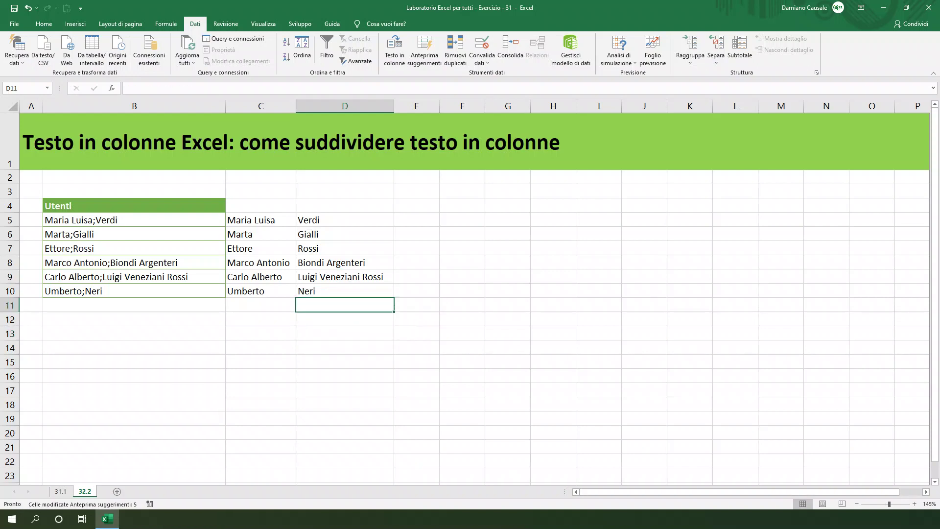